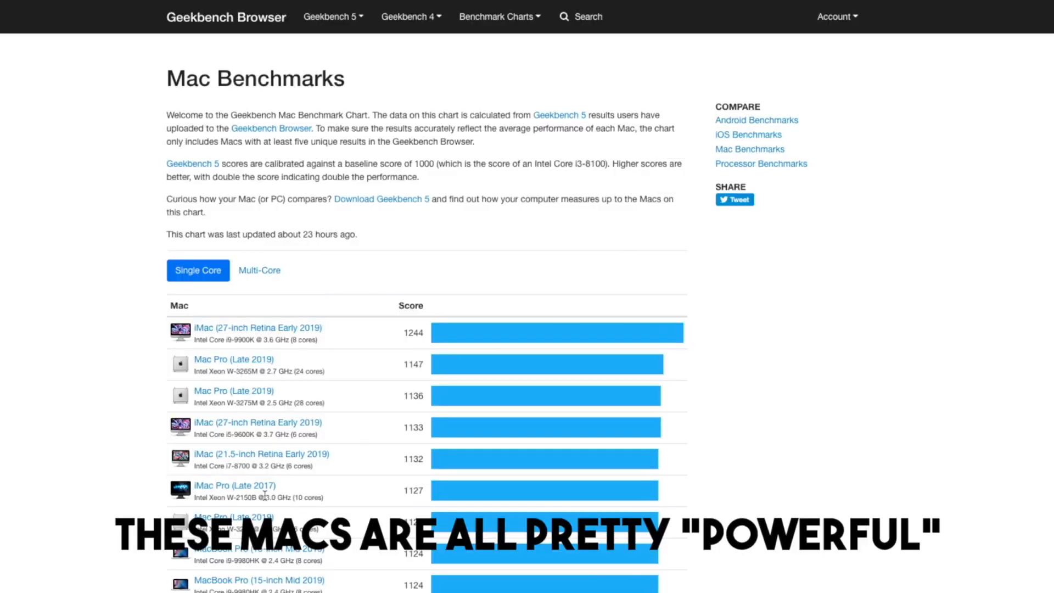
# Switch the Mac benchmark chart to multi-core scores and browse the list
pyautogui.click(188, 334)
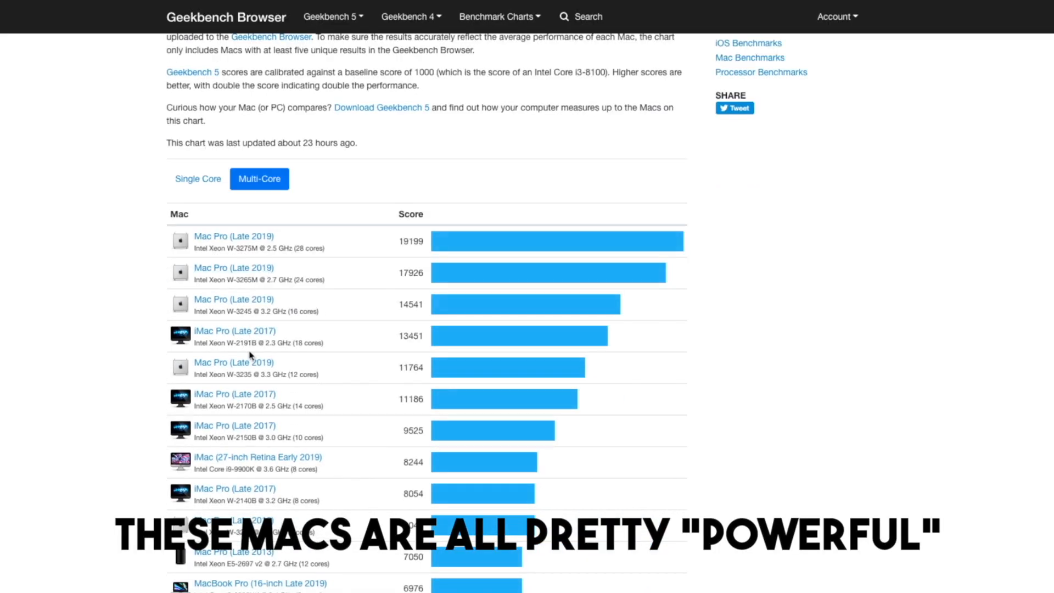
pyautogui.scroll(-5, 253, 374)
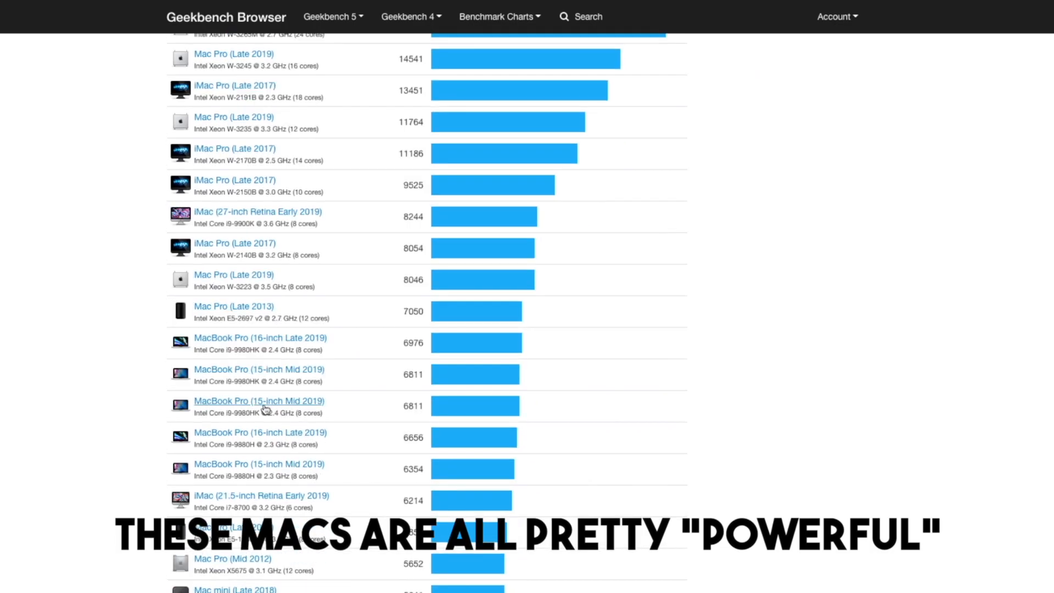
pyautogui.scroll(-2, 266, 409)
pyautogui.scroll(8, 266, 408)
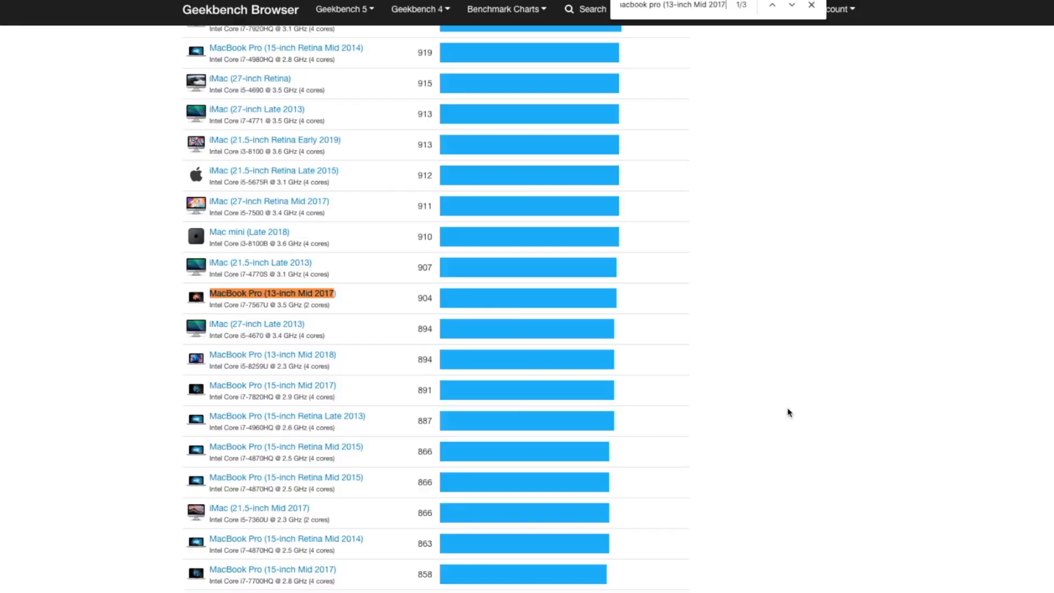
# Search the chart for MacBook Pro (13-inch Mid 2017) and step through its matches
pyautogui.write(')')
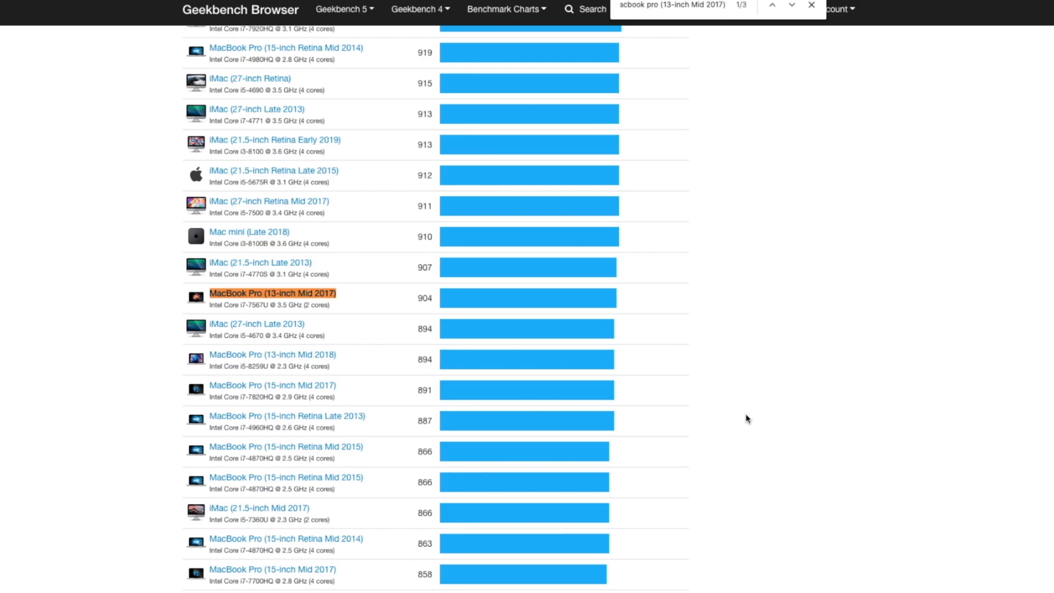
pyautogui.click(794, 12)
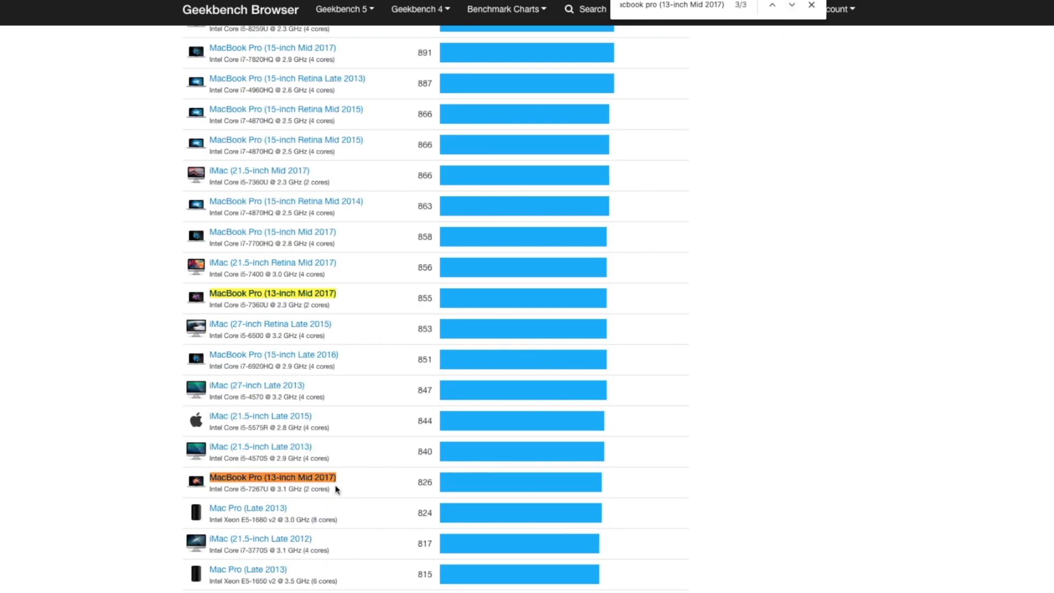
pyautogui.press('Return')
pyautogui.moveTo(209, 314); pyautogui.dragTo(341, 320)
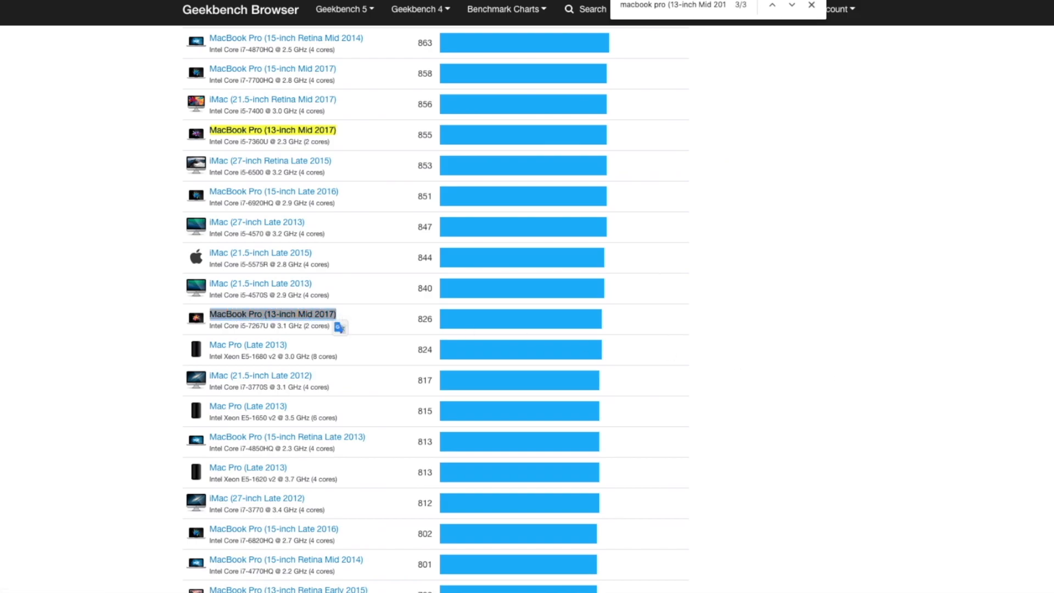
pyautogui.scroll(6, 436, 307)
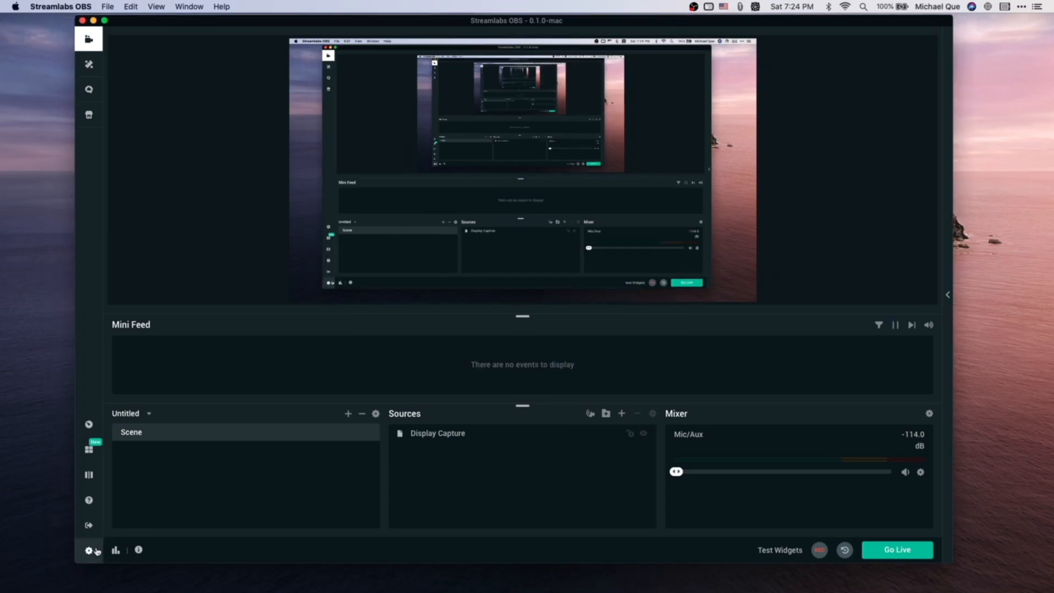
# Open settings and set the video base canvas resolution to 1280x720
pyautogui.click(95, 551)
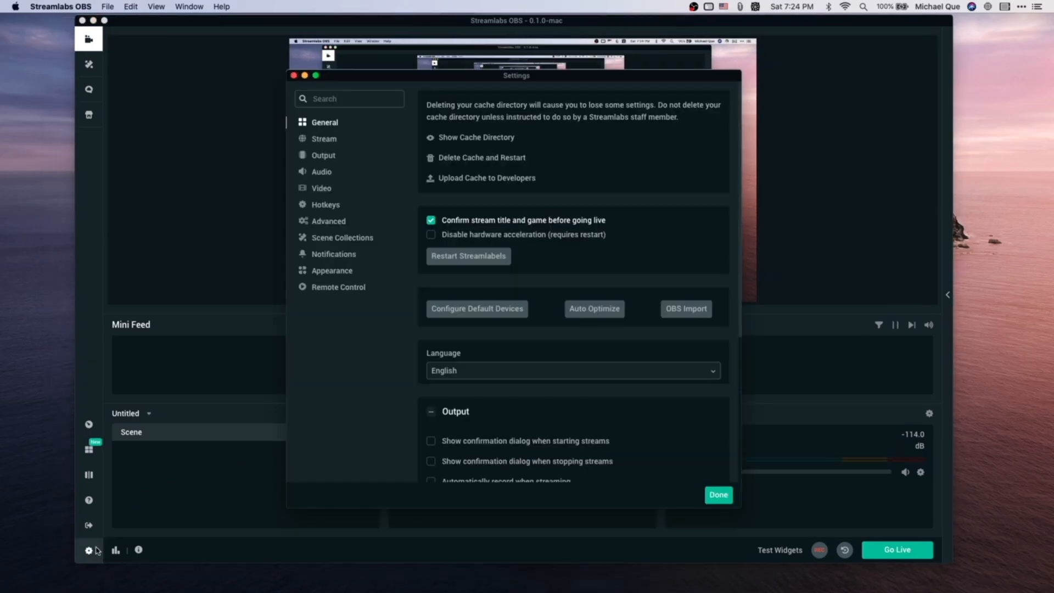
pyautogui.click(323, 189)
pyautogui.click(472, 127)
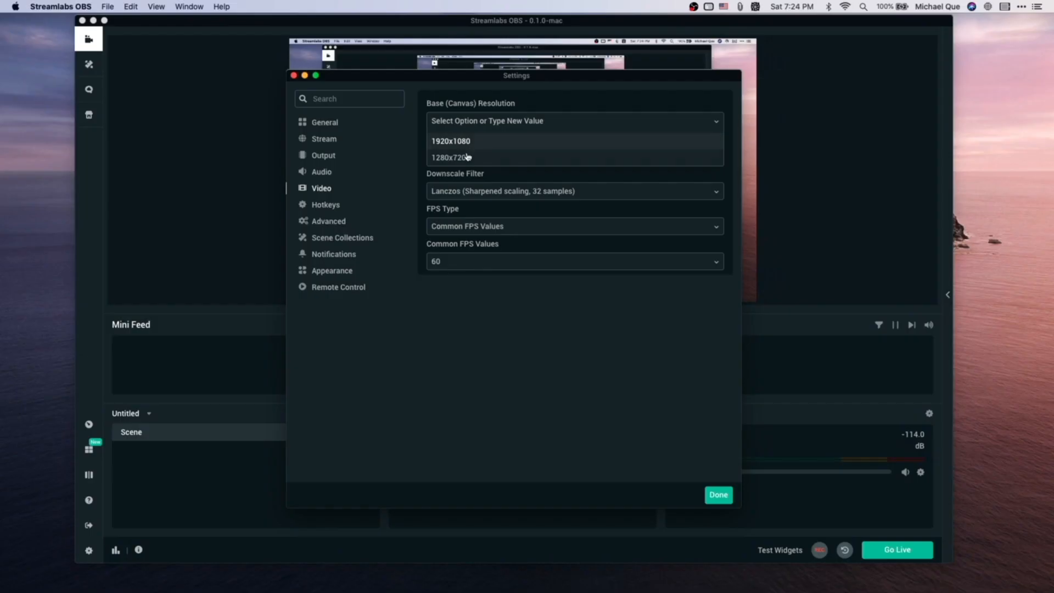
pyautogui.click(467, 157)
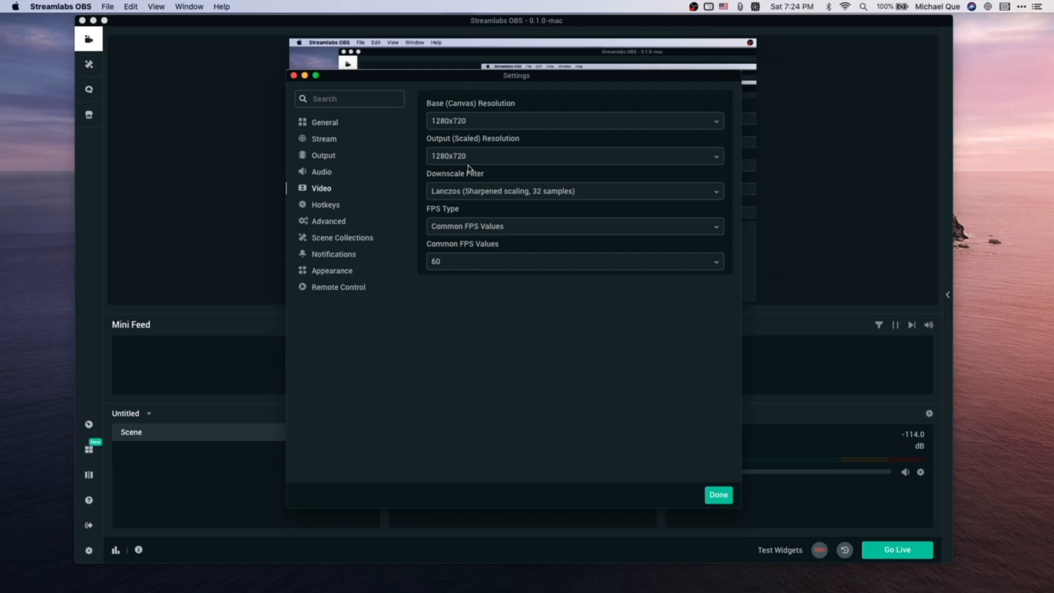
# Switch the common FPS value to 30 and back to 60
pyautogui.click(460, 258)
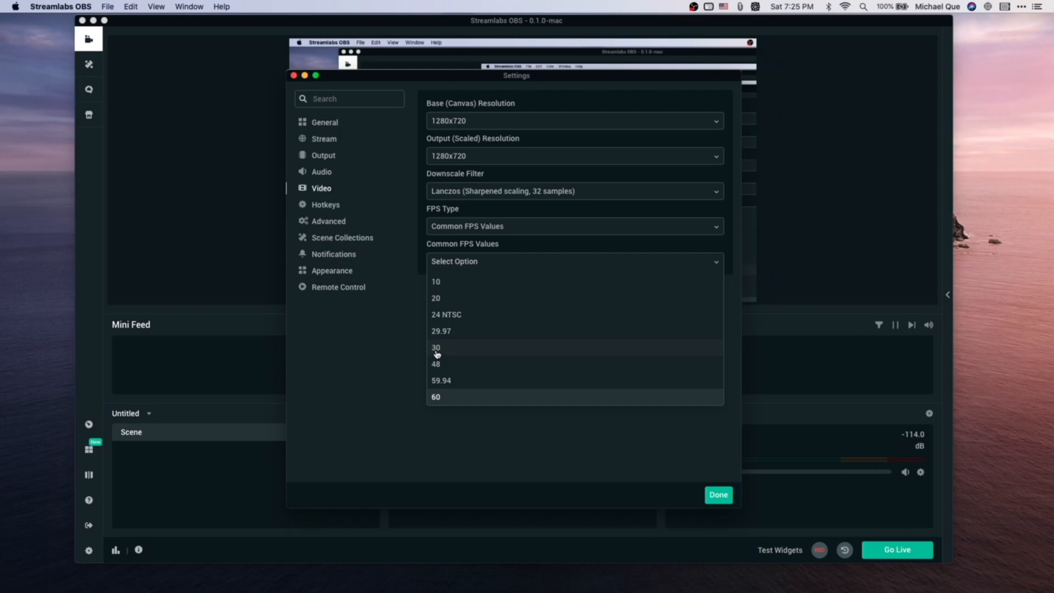
pyautogui.click(437, 399)
pyautogui.click(467, 262)
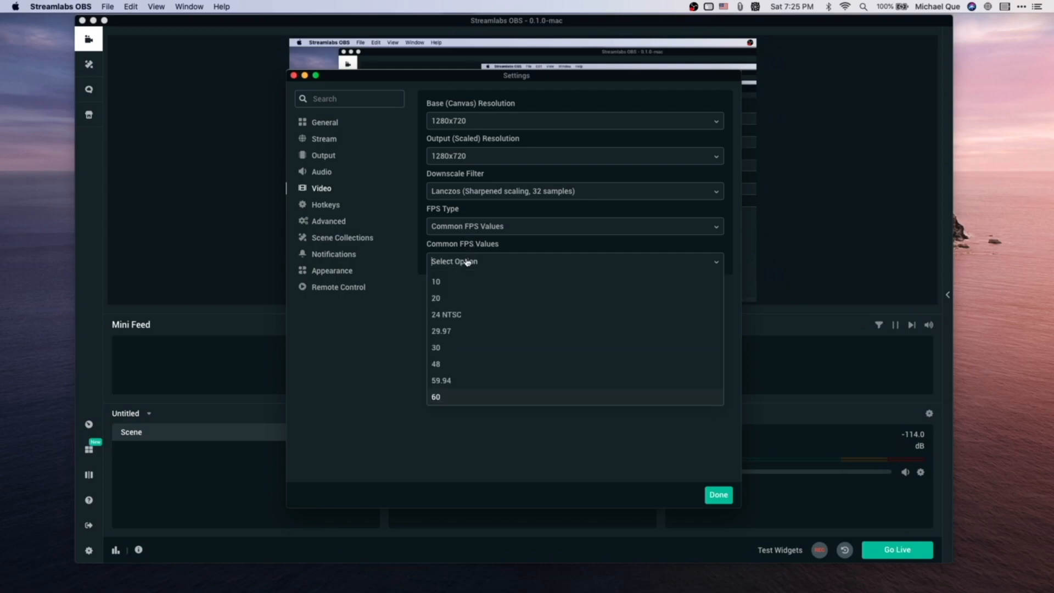
pyautogui.click(443, 352)
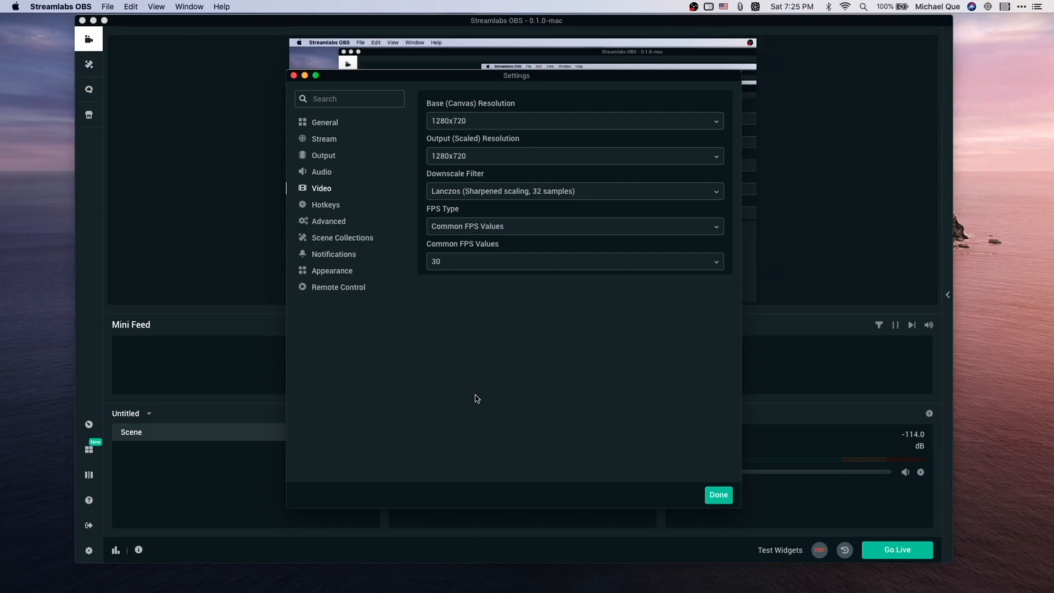
pyautogui.click(461, 267)
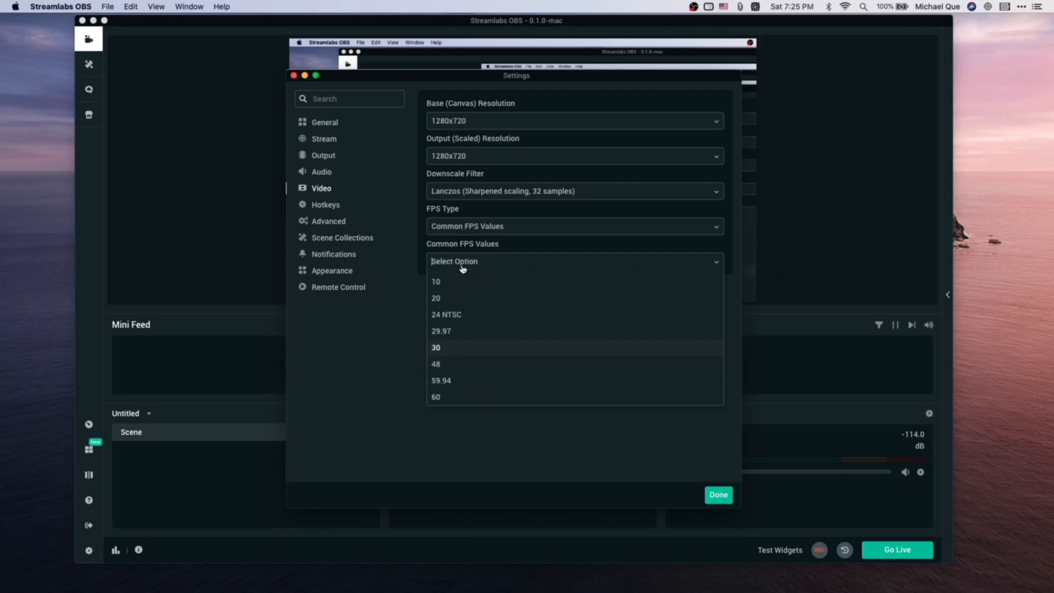
pyautogui.click(441, 398)
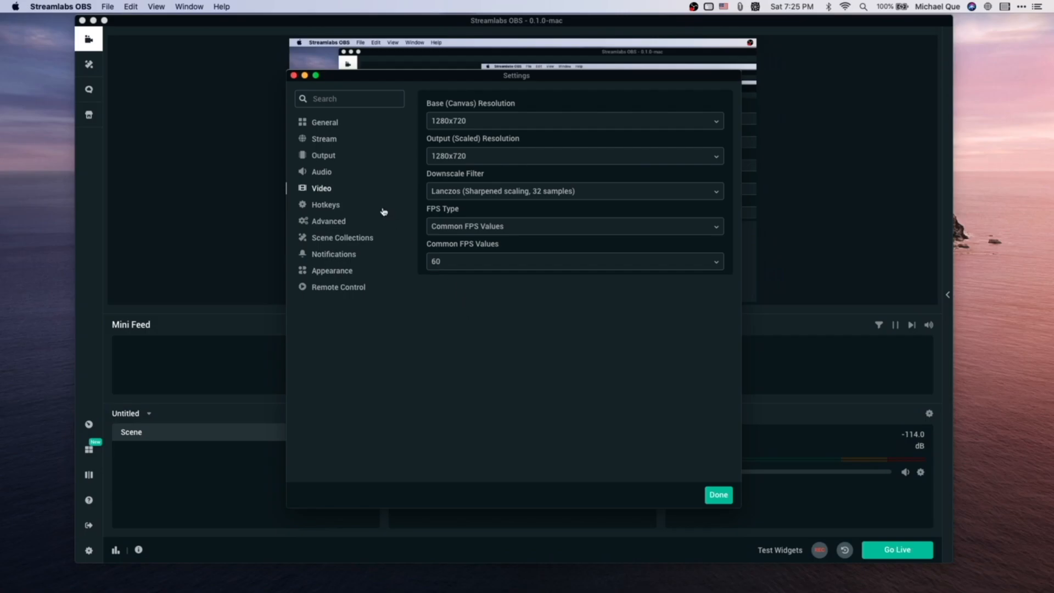
# Open the output settings and switch the output mode to Advanced
pyautogui.click(340, 161)
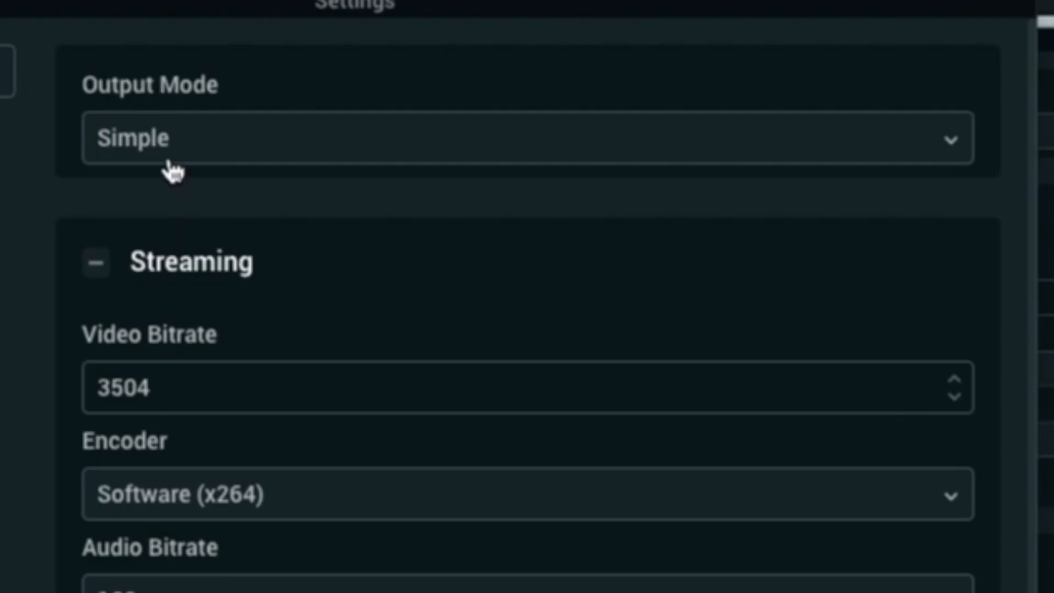
pyautogui.click(453, 126)
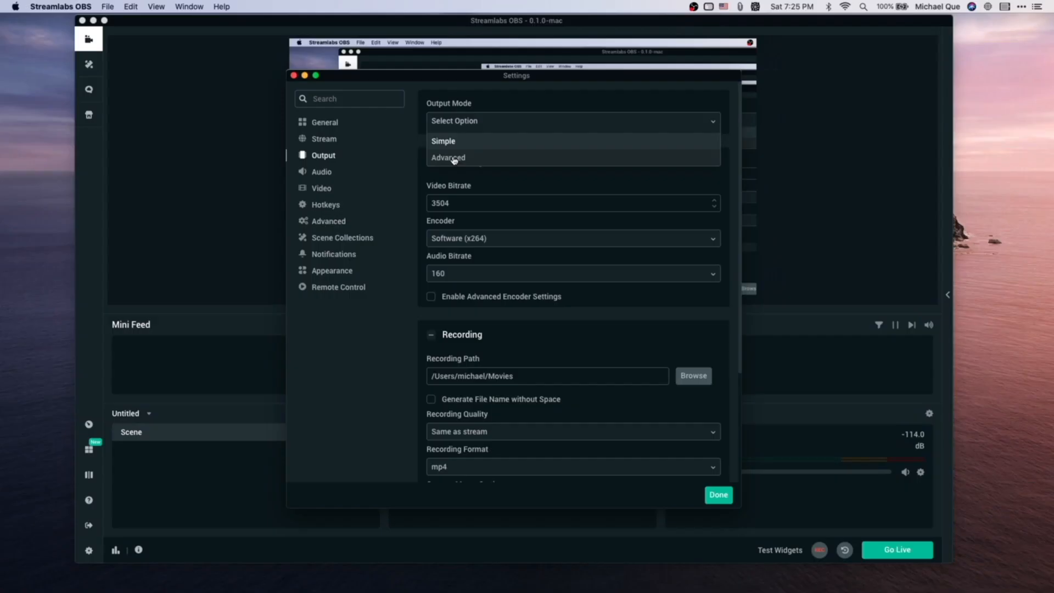
pyautogui.click(165, 254)
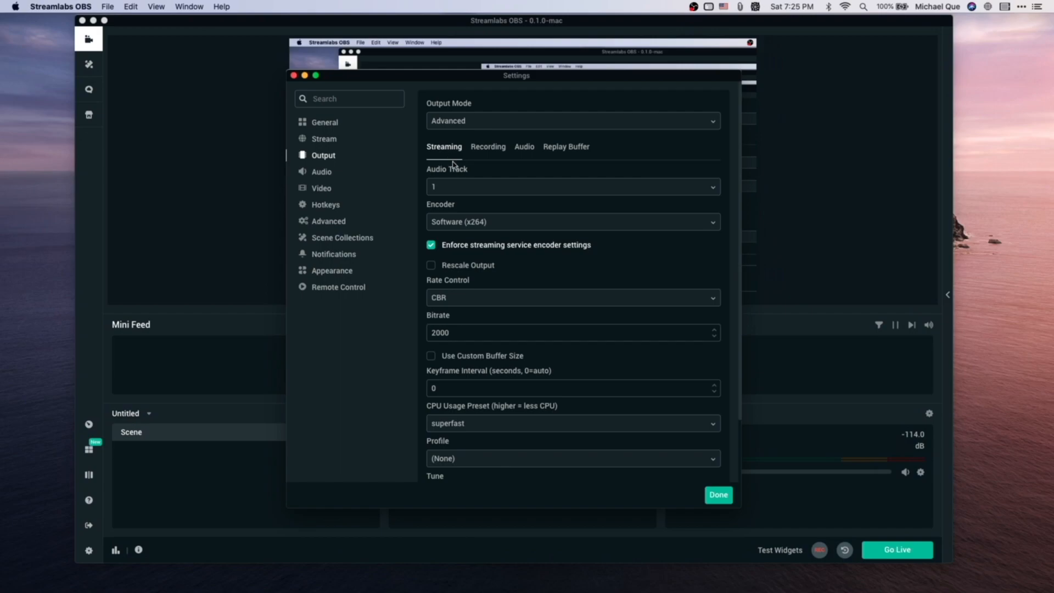
# Set the streaming encoder to Apple VT H264 Hardware Encoder
pyautogui.click(470, 224)
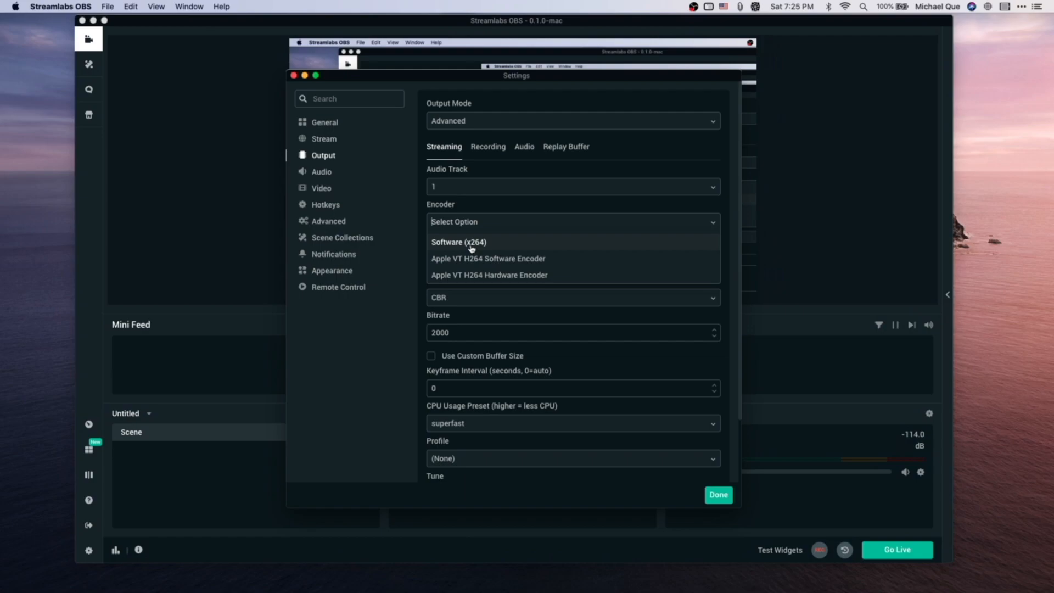
pyautogui.click(471, 247)
pyautogui.click(473, 224)
pyautogui.click(481, 275)
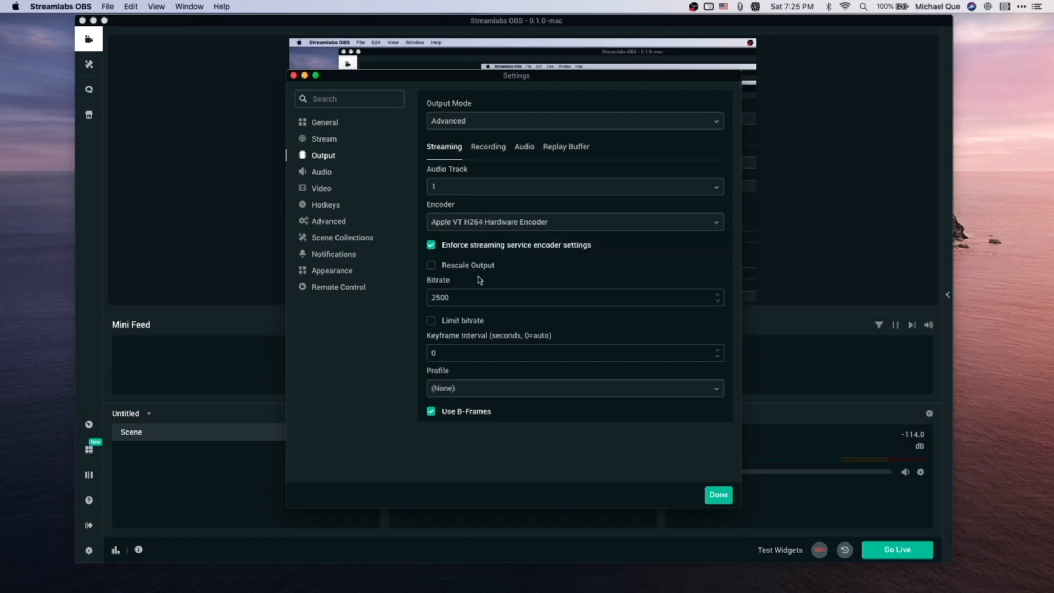
pyautogui.click(485, 227)
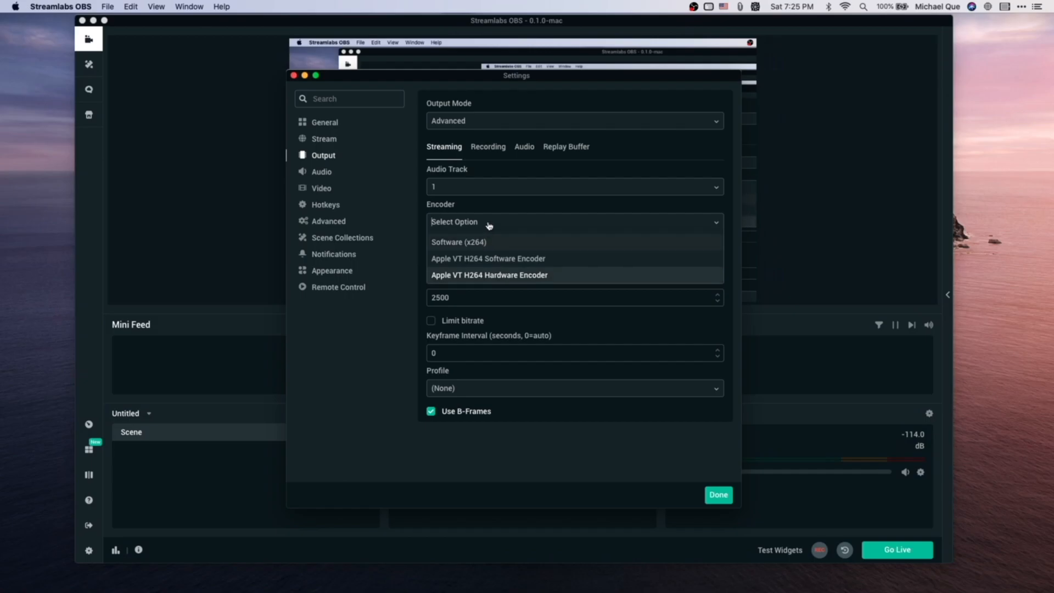
pyautogui.click(553, 313)
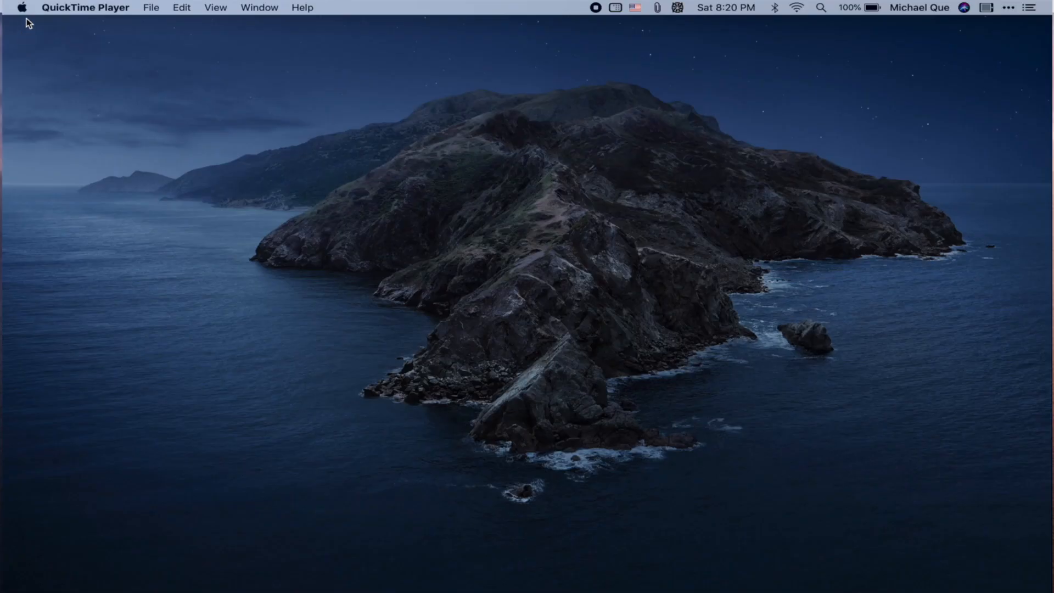
# Open About This Mac and inspect the graphics hardware details
pyautogui.click(24, 10)
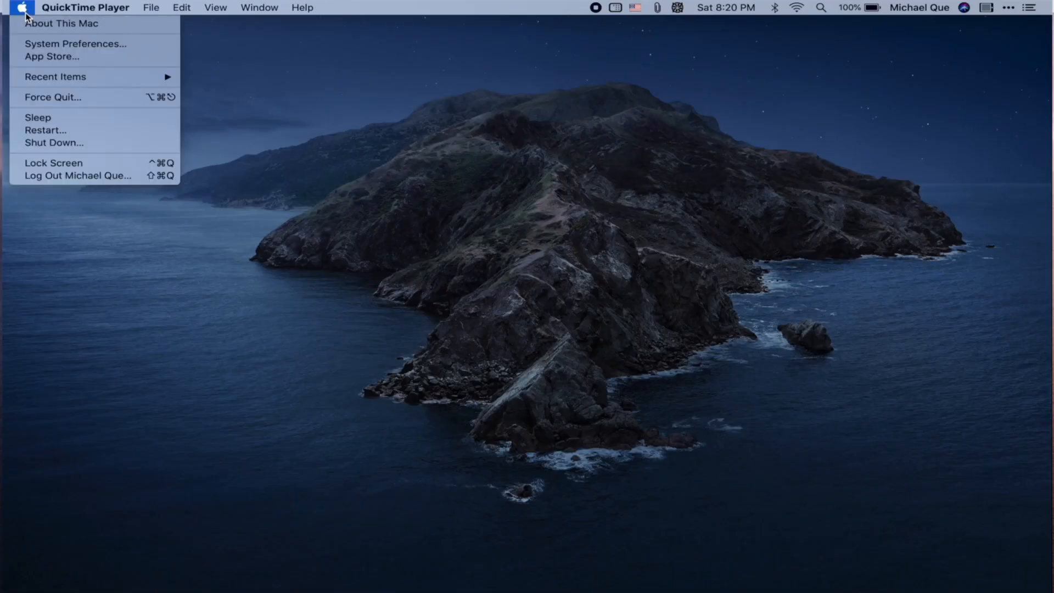
pyautogui.click(28, 23)
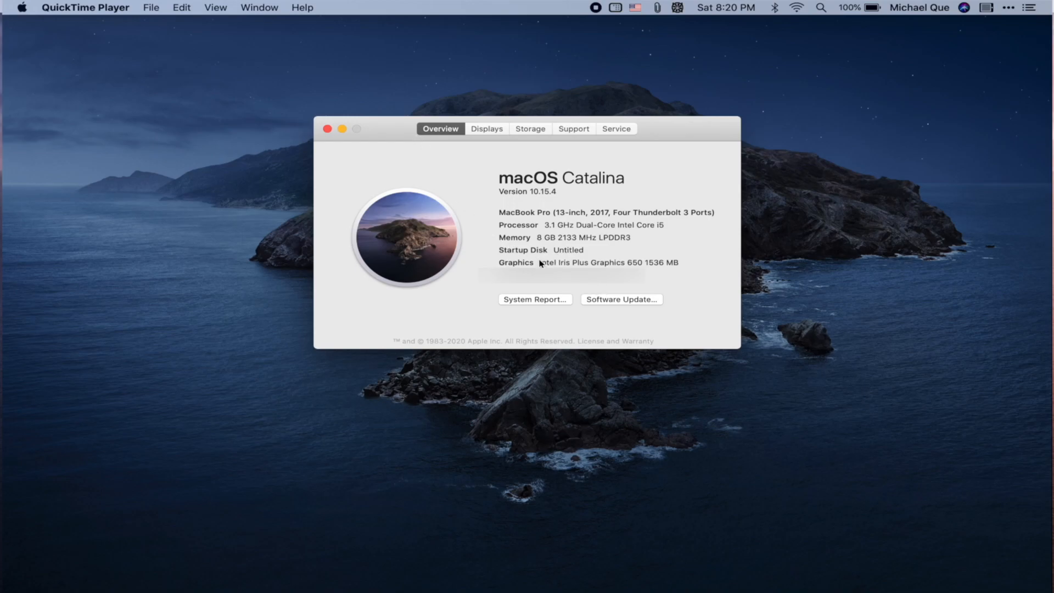
pyautogui.moveTo(542, 262); pyautogui.dragTo(681, 263)
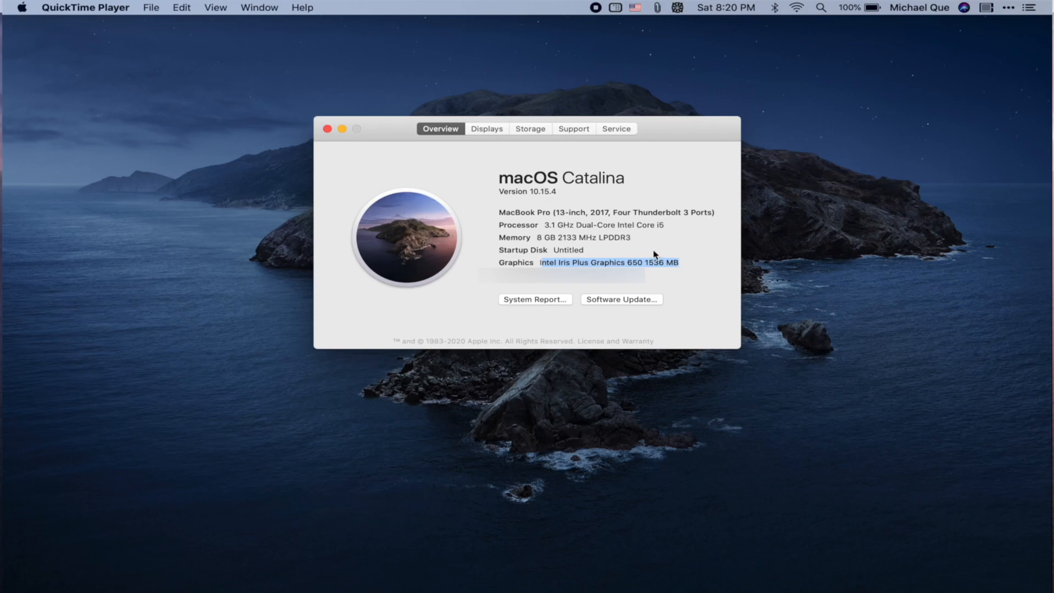
pyautogui.click(658, 258)
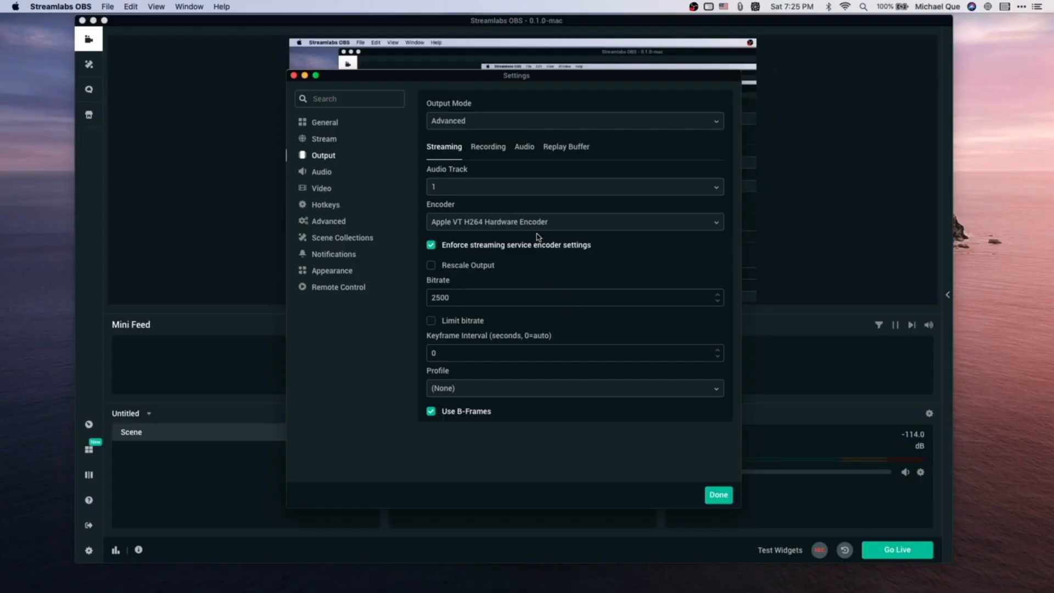
pyautogui.click(537, 232)
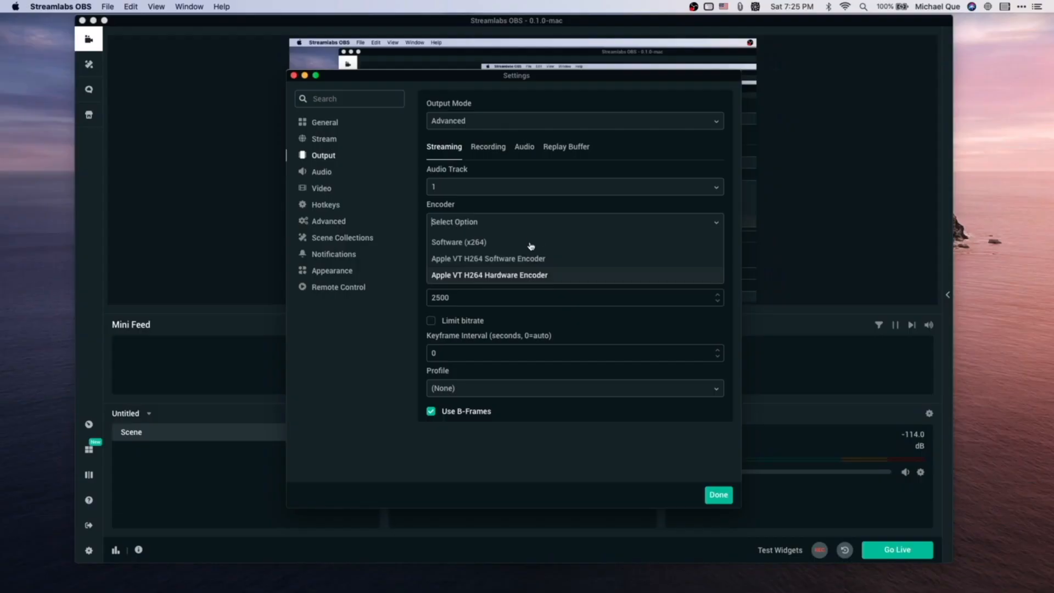
# Reselect the hardware encoder and try entering a lower streaming bitrate
pyautogui.click(515, 275)
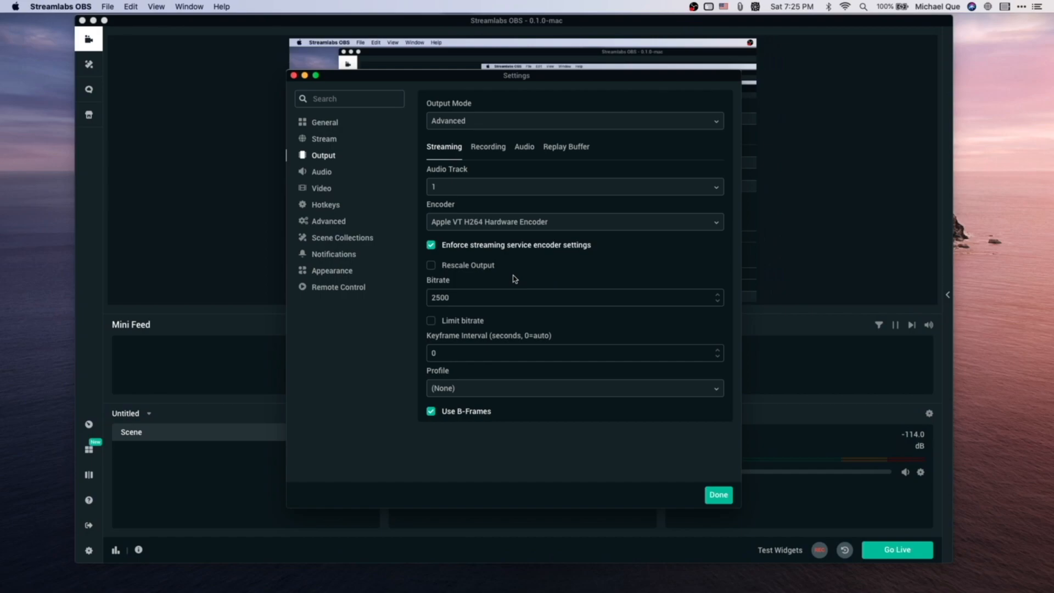
pyautogui.click(508, 226)
pyautogui.click(483, 281)
pyautogui.moveTo(452, 299)
pyautogui.mouseDown()
pyautogui.moveTo(430, 298)
pyautogui.moveTo(447, 298)
pyautogui.mouseUp()
pyautogui.doubleClick(448, 298)
pyautogui.write('500')
pyautogui.press('BackSpace')
pyautogui.press('BackSpace')
pyautogui.press('BackSpace')
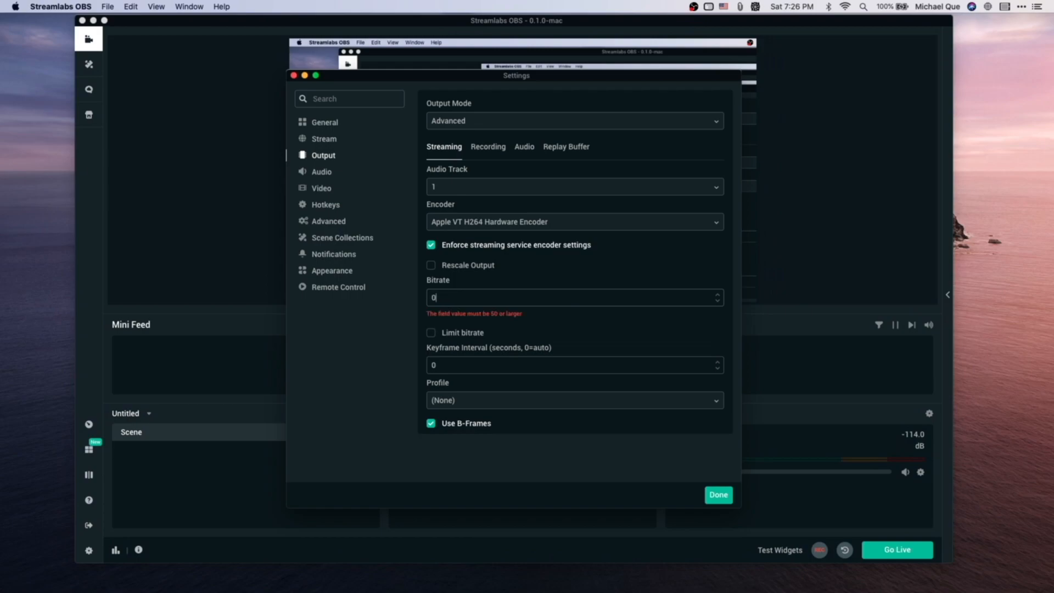
pyautogui.write('2000')
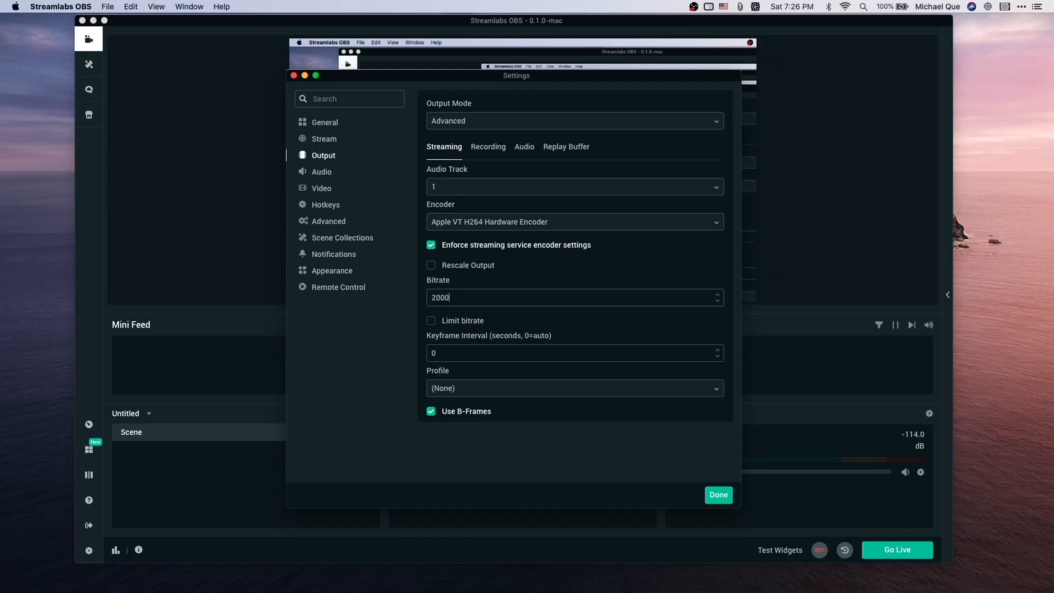
pyautogui.press('BackSpace')
pyautogui.press('BackSpace')
pyautogui.press('BackSpace')
pyautogui.write('50')
# Switch the streaming encoder to Software (x264) and set its bitrate to 2000
pyautogui.click(566, 215)
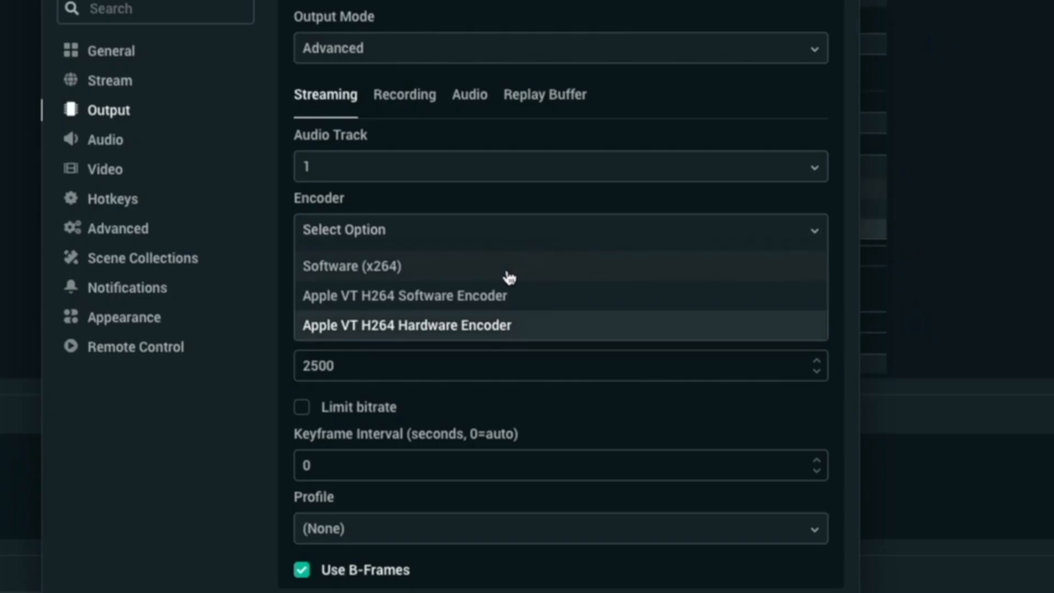
pyautogui.click(510, 275)
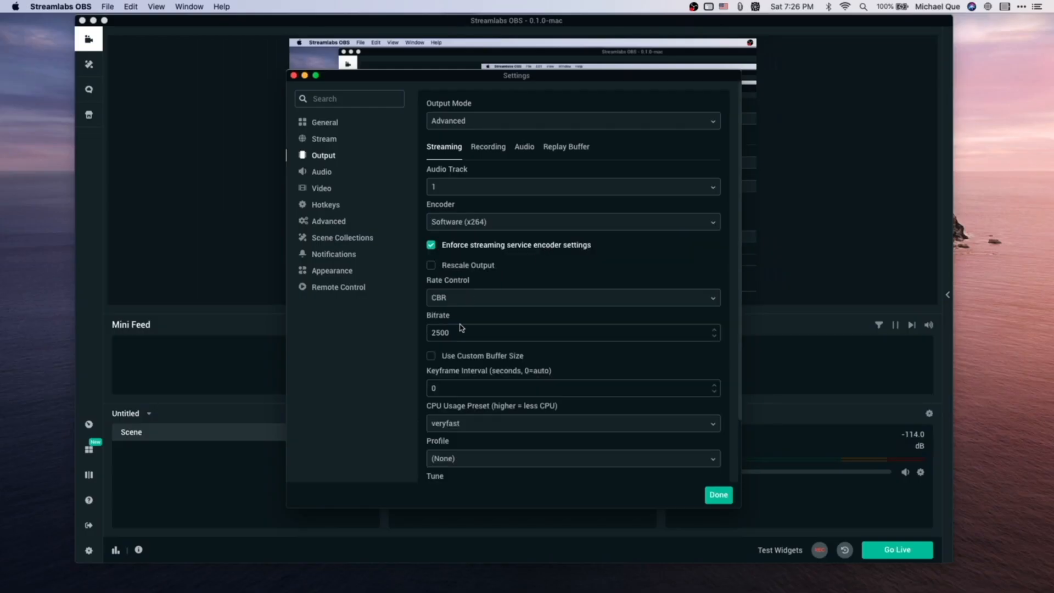
pyautogui.doubleClick(434, 332)
pyautogui.write('2000')
# Set the CPU usage preset to superfast
pyautogui.scroll(-2, 508, 324)
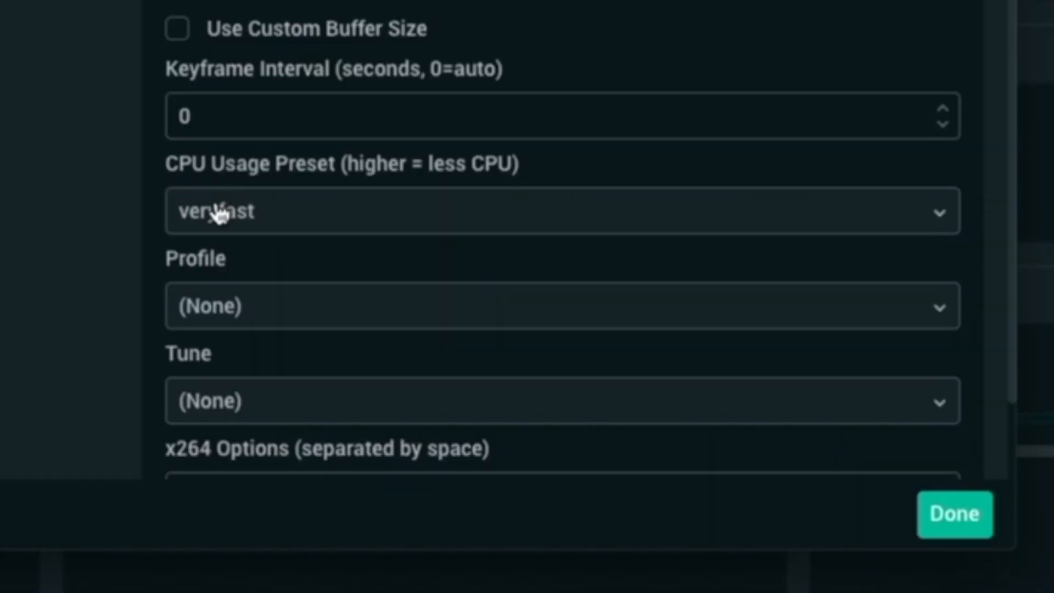
pyautogui.click(219, 214)
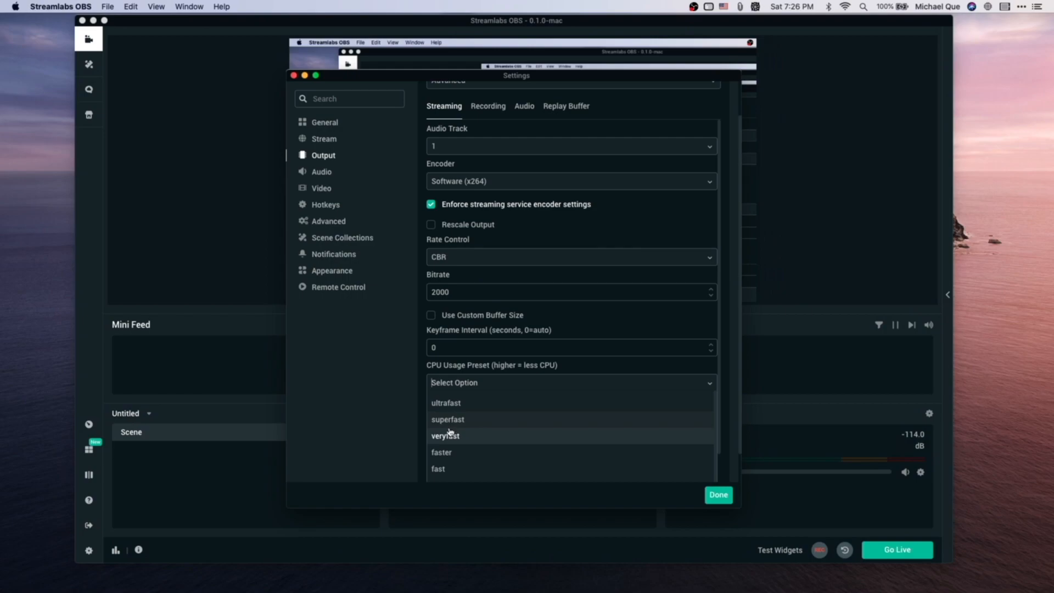
pyautogui.scroll(-1, 453, 423)
pyautogui.scroll(-2, 455, 420)
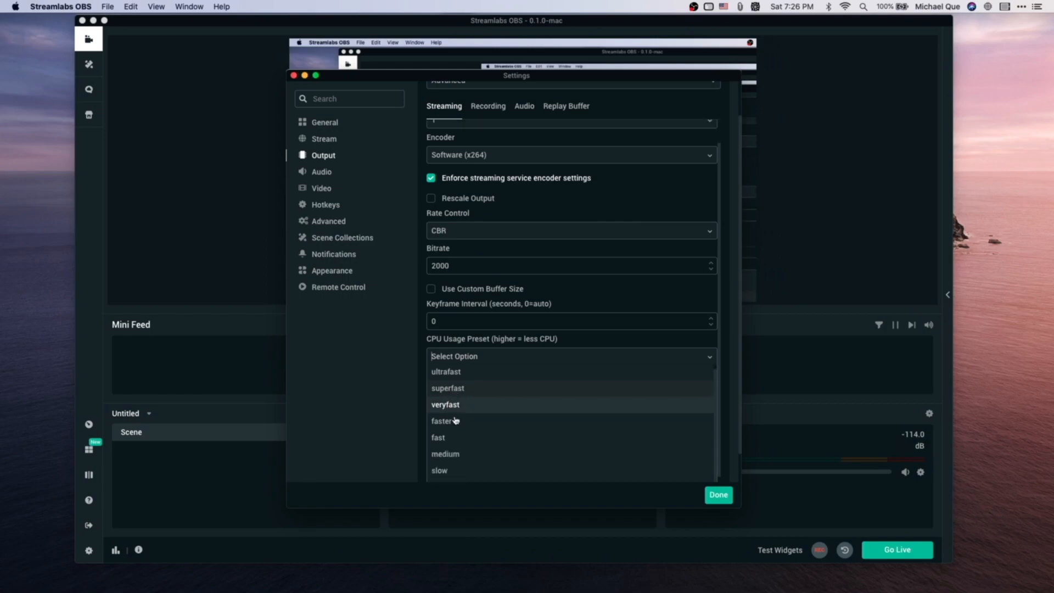
pyautogui.click(456, 395)
# Open the recording output settings and set the recording encoder to Software (x264)
pyautogui.scroll(-1, 467, 407)
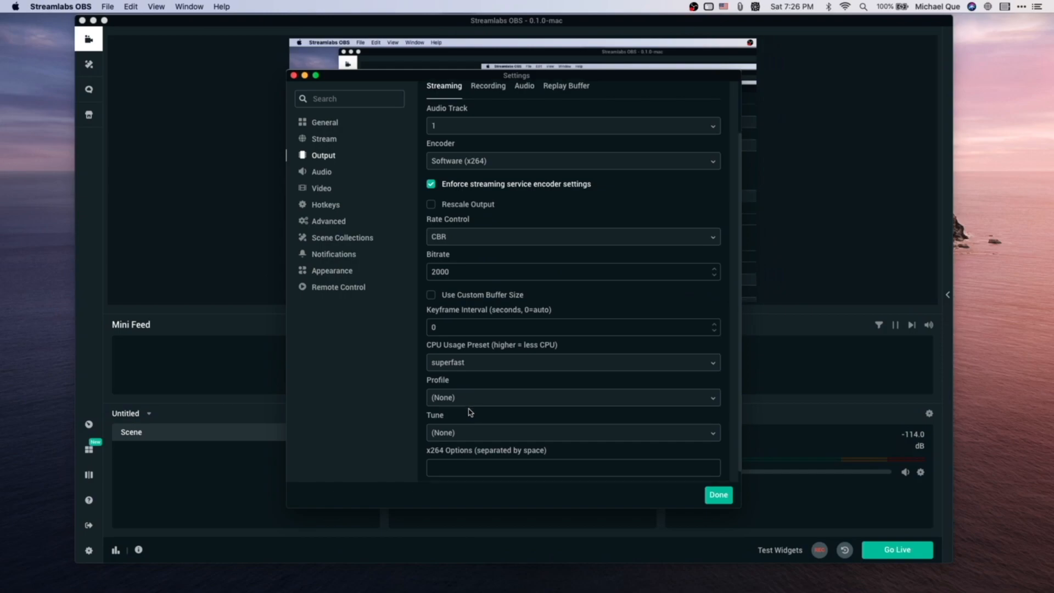
pyautogui.scroll(1, 468, 384)
pyautogui.click(495, 106)
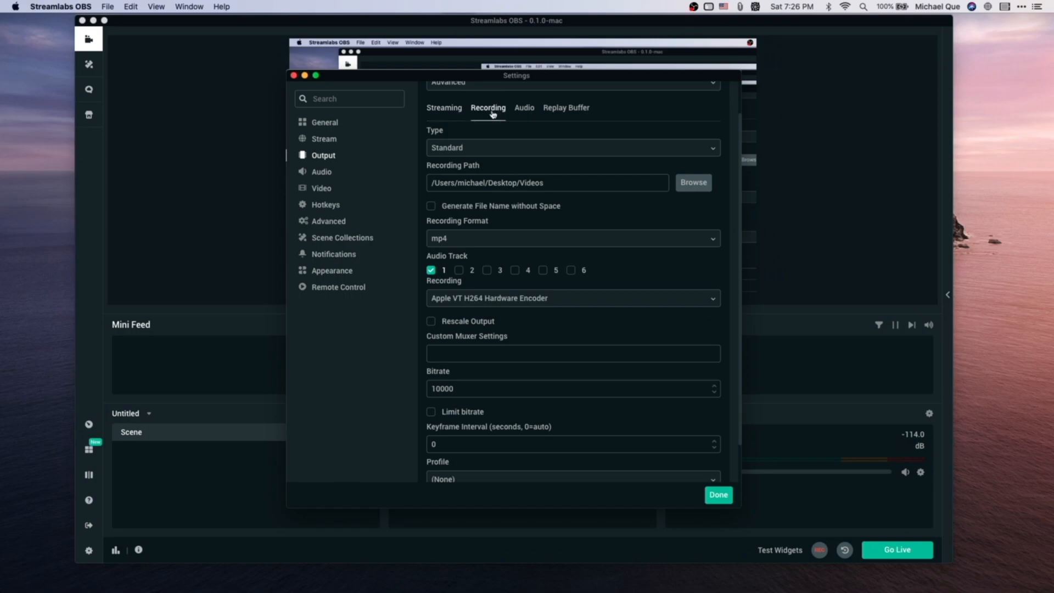
pyautogui.scroll(-1, 453, 318)
pyautogui.click(469, 271)
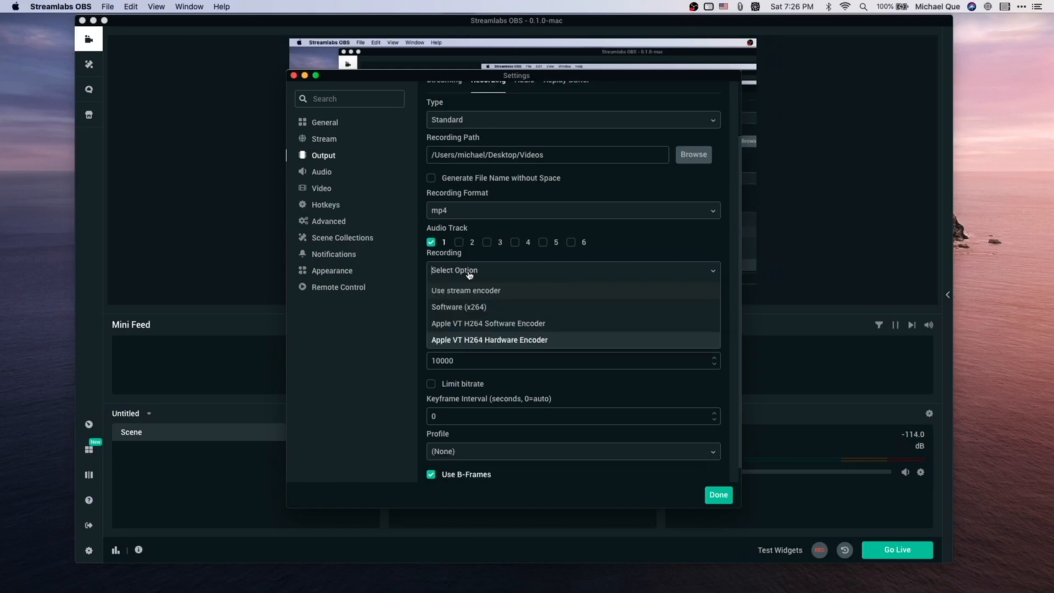
pyautogui.click(468, 308)
pyautogui.scroll(-3, 475, 330)
pyautogui.scroll(1, 475, 308)
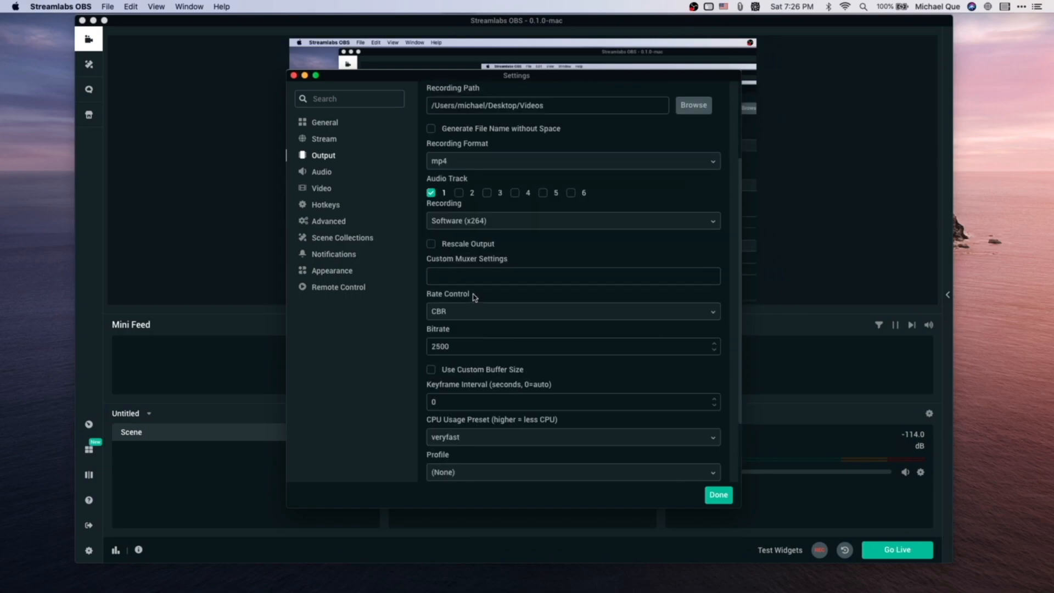
pyautogui.scroll(4, 439, 142)
pyautogui.scroll(-3, 503, 297)
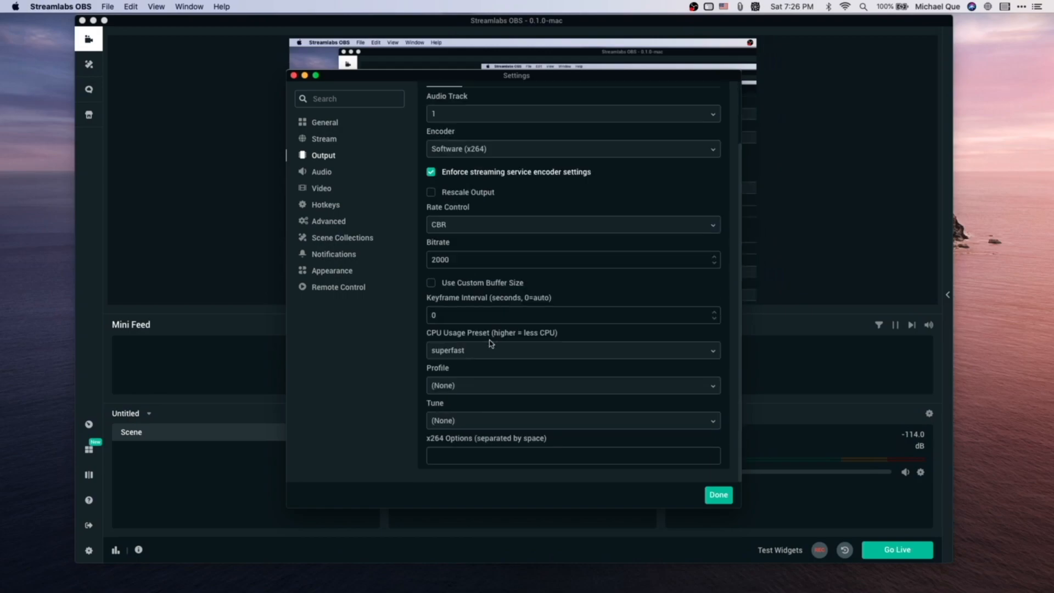